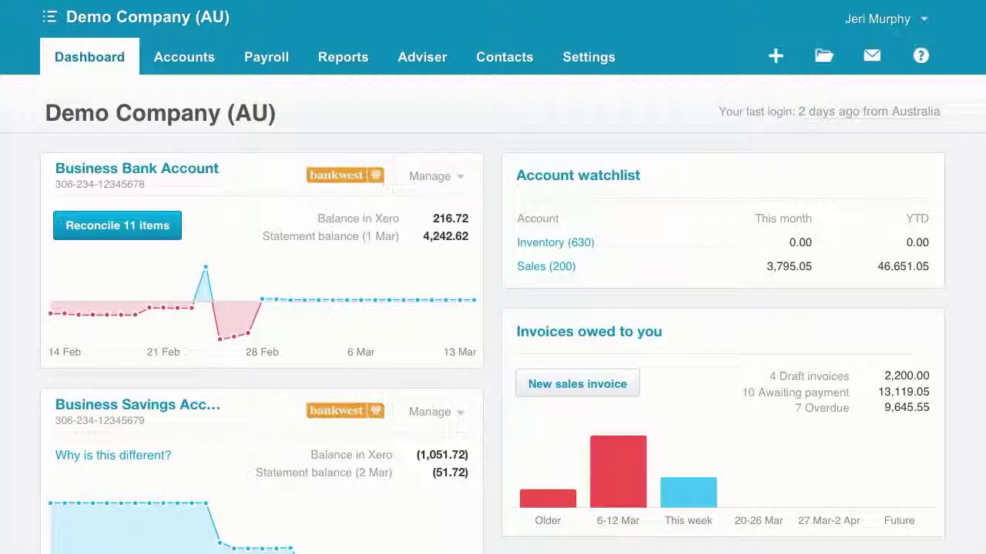
- Go to the Leave pay items in Payroll Settings
click(578, 59)
click(607, 207)
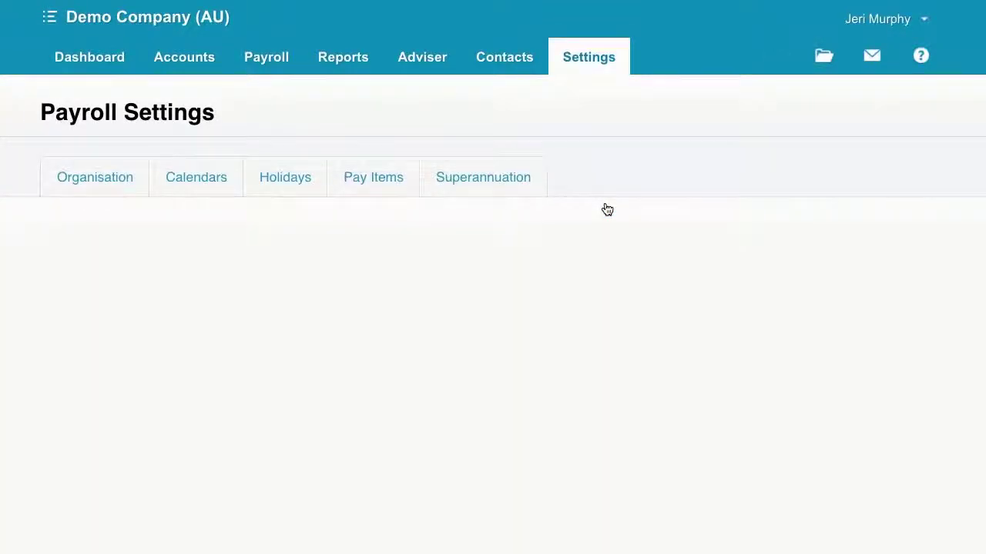
click(380, 180)
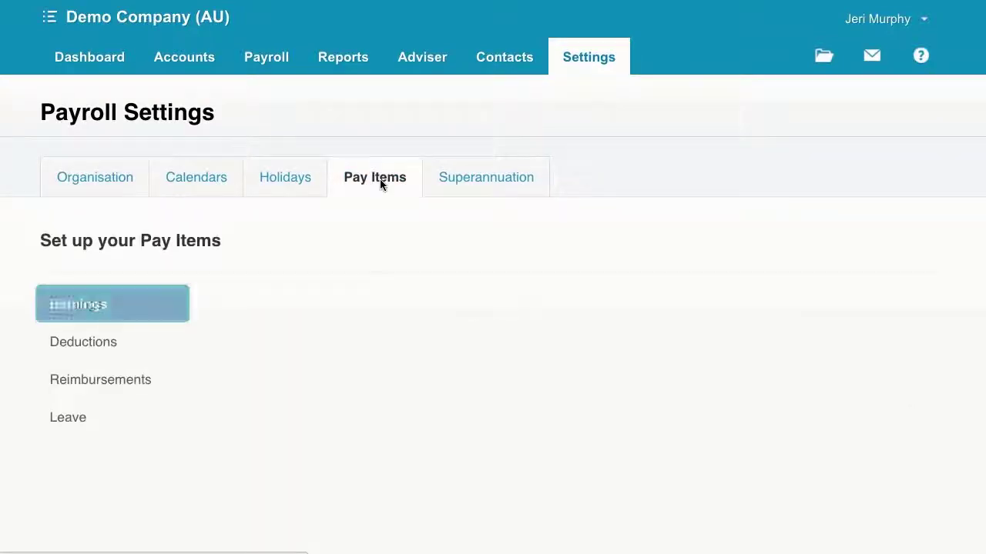
click(78, 441)
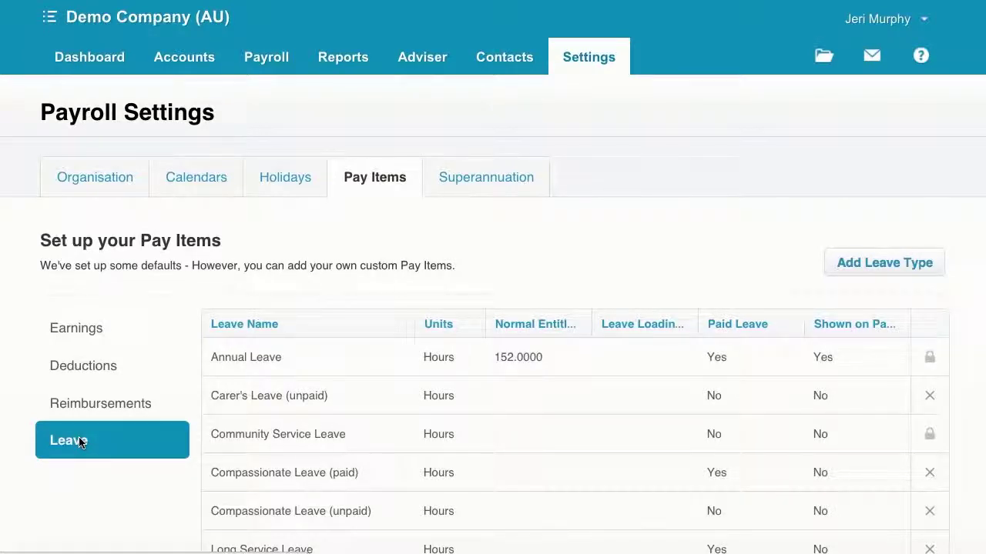
- Give Annual Leave a leave loading rate of 17.5 and save it
click(255, 364)
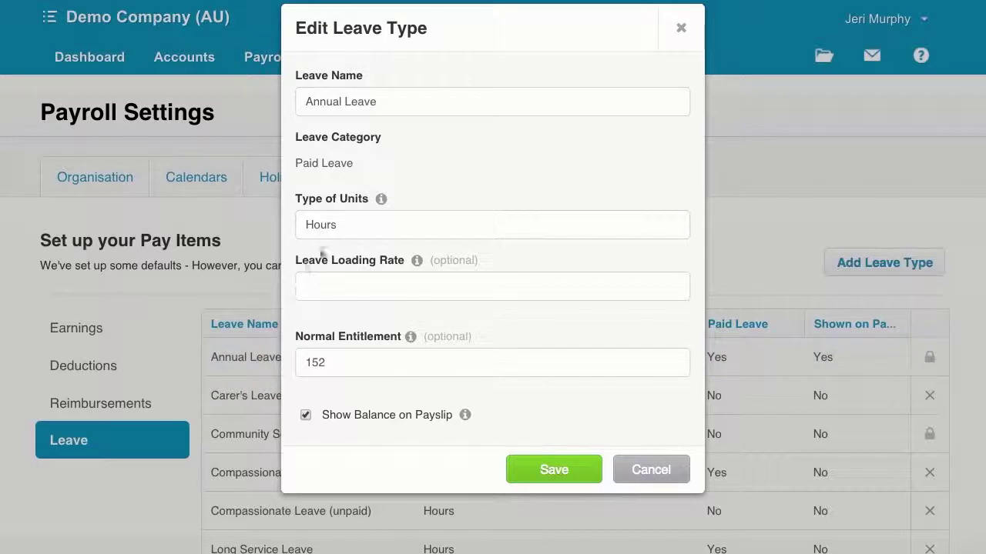
click(316, 288)
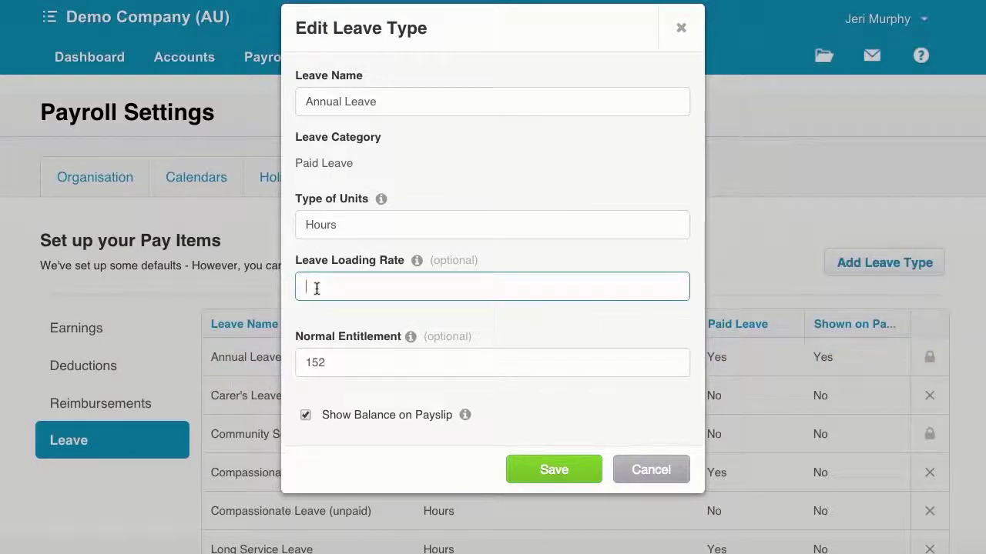
text(17.5)
click(542, 468)
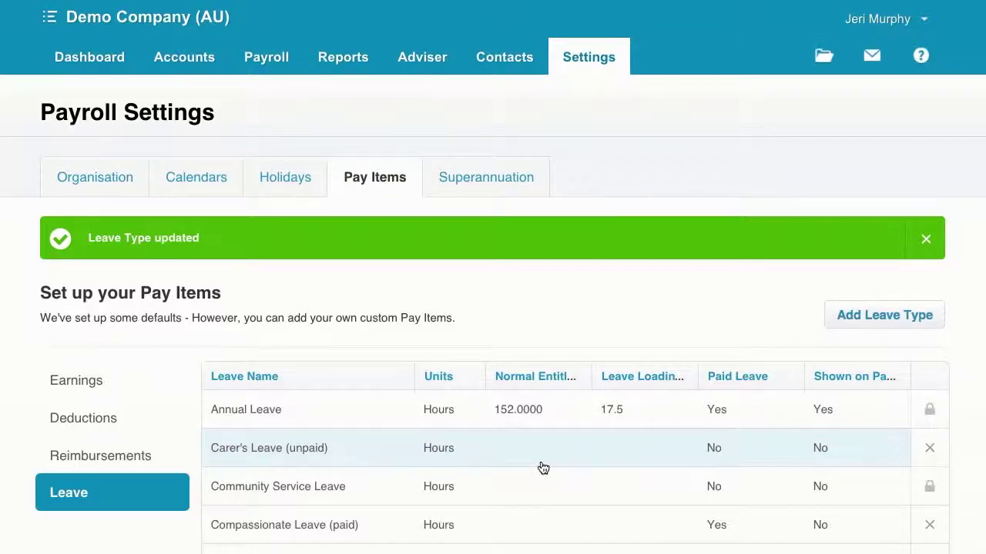
- Open the employee's record from current employees and view the Taxes details
click(191, 68)
click(266, 57)
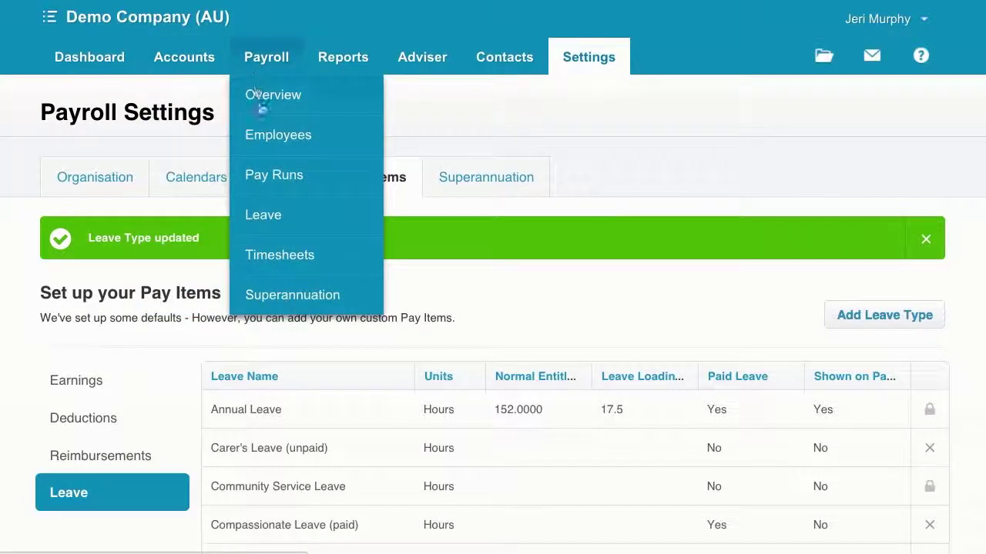
click(275, 145)
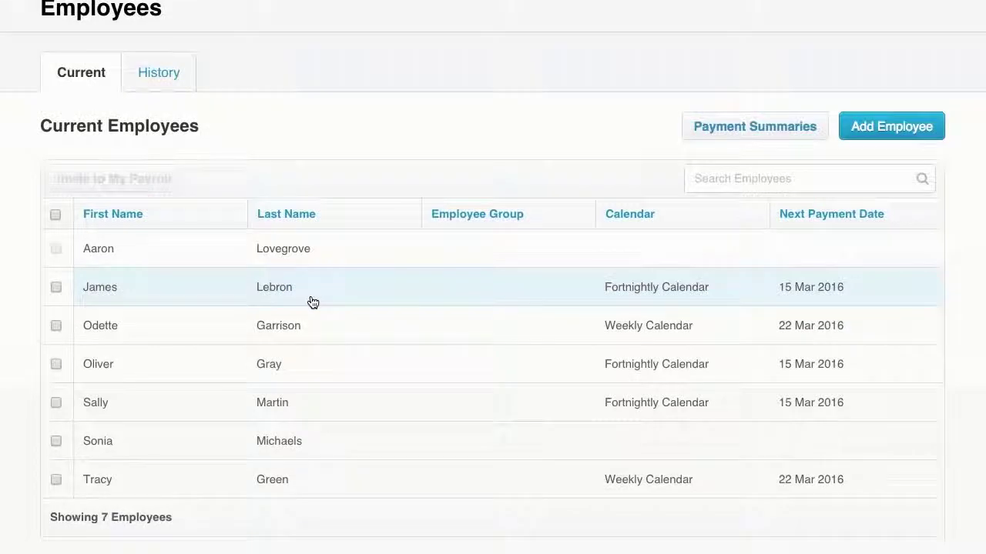
click(312, 302)
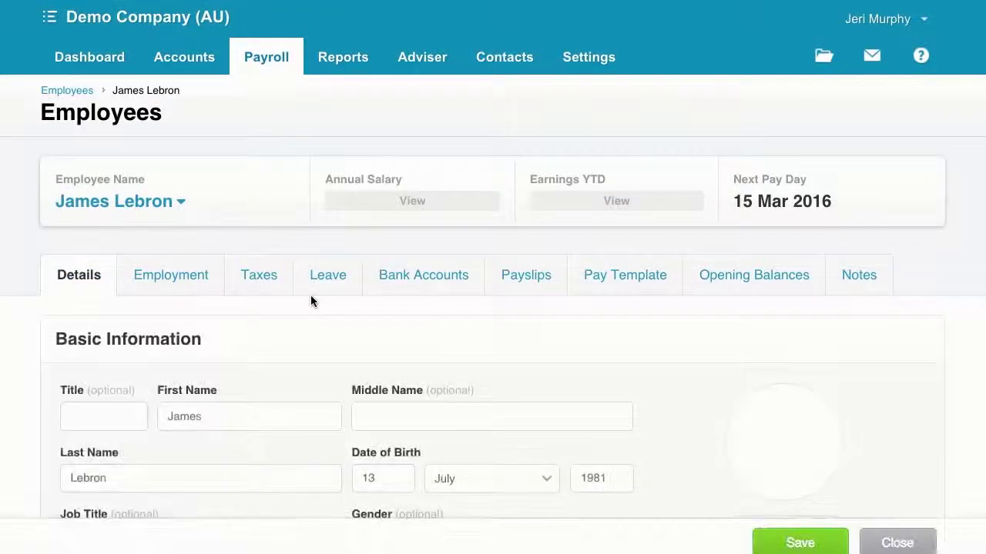
scroll(311, 296, down, 2)
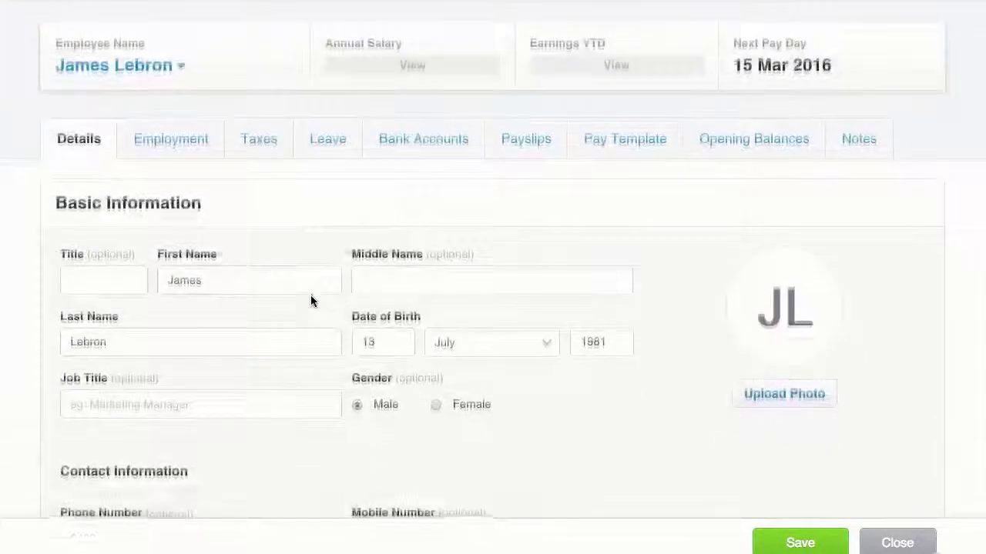
click(262, 118)
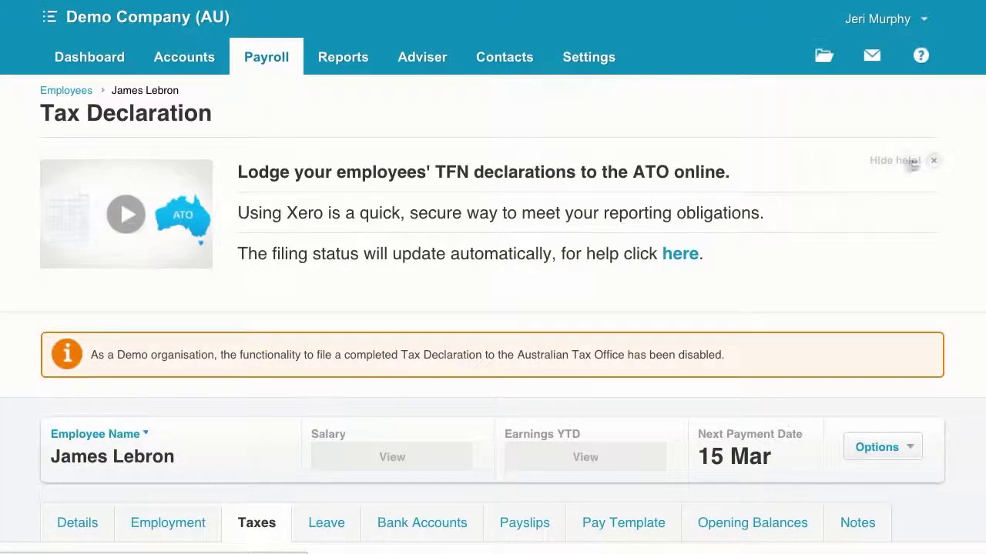
- Tick Eligible to Receive Leave Loading and save the tax declaration without filing
click(933, 160)
scroll(907, 219, down, 5)
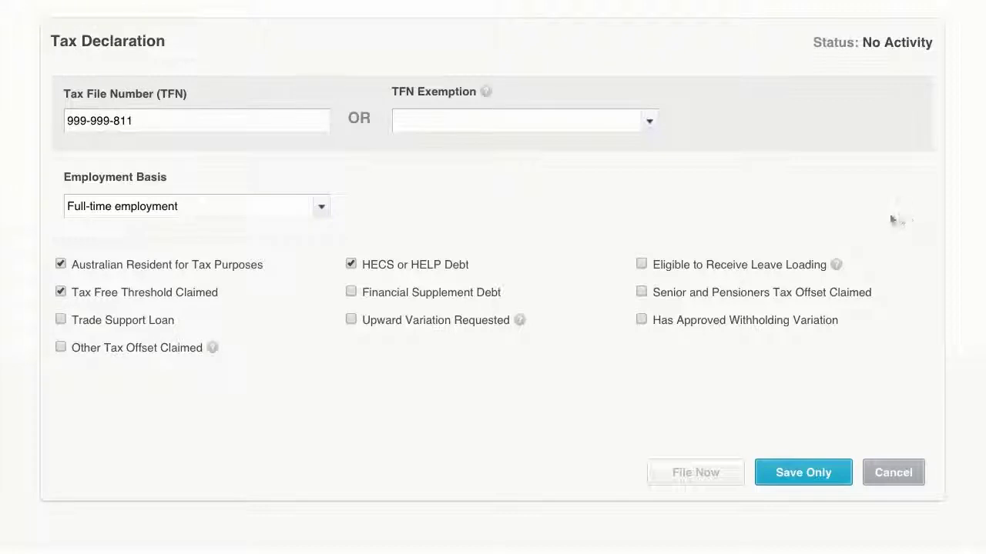
click(641, 264)
click(808, 481)
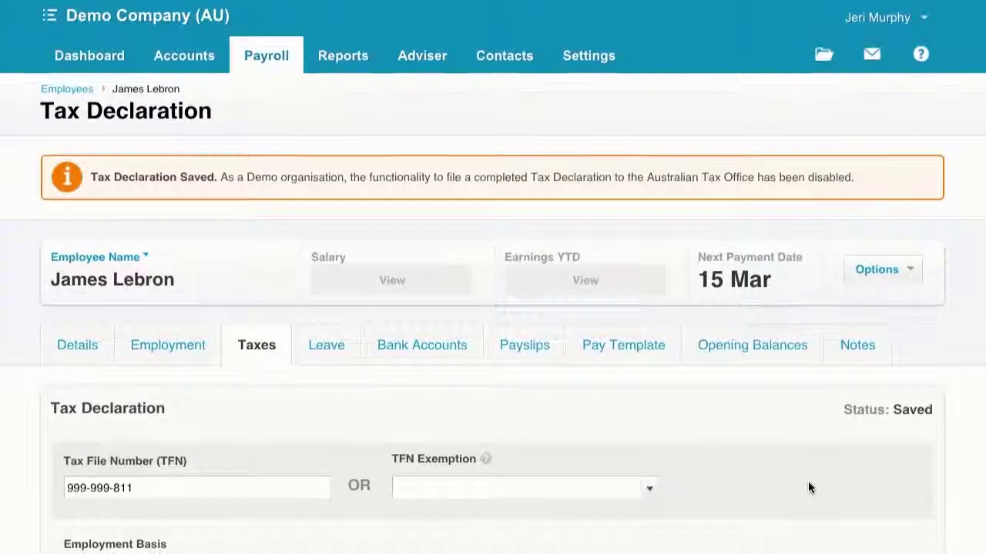
scroll(808, 481, down, 5)
scroll(807, 486, down, 2)
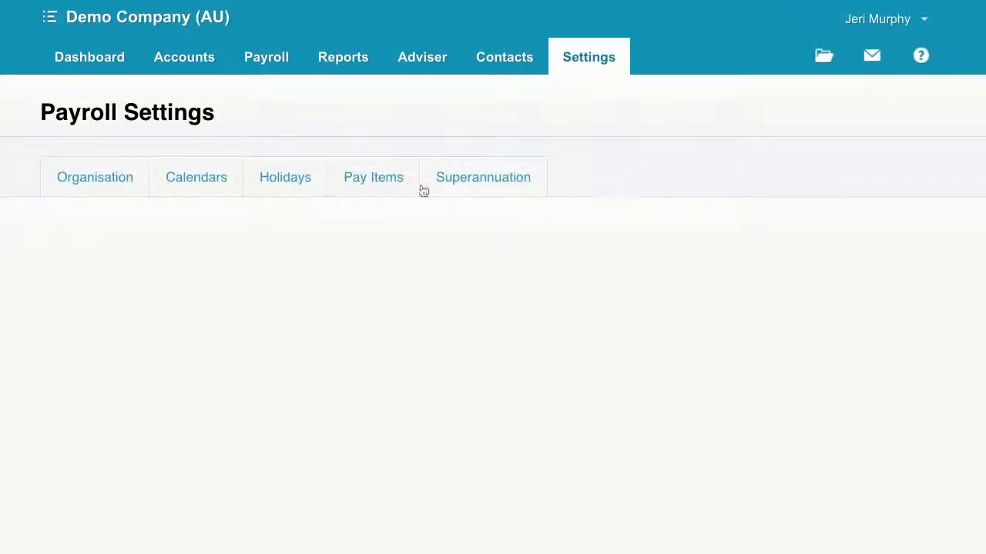
- Add a new earnings rate named 'Leave loading - missed' as Ordinary Time Earnings
click(380, 179)
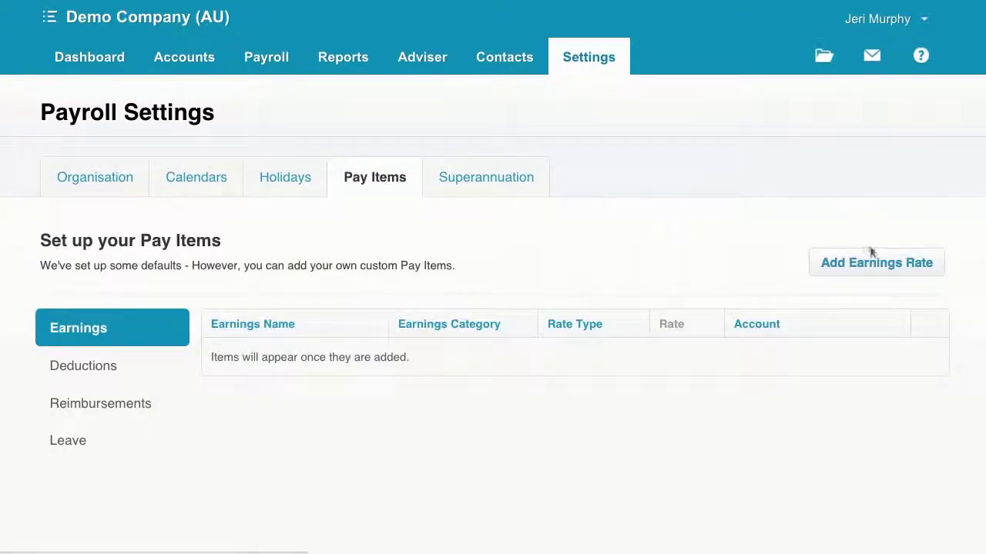
click(873, 262)
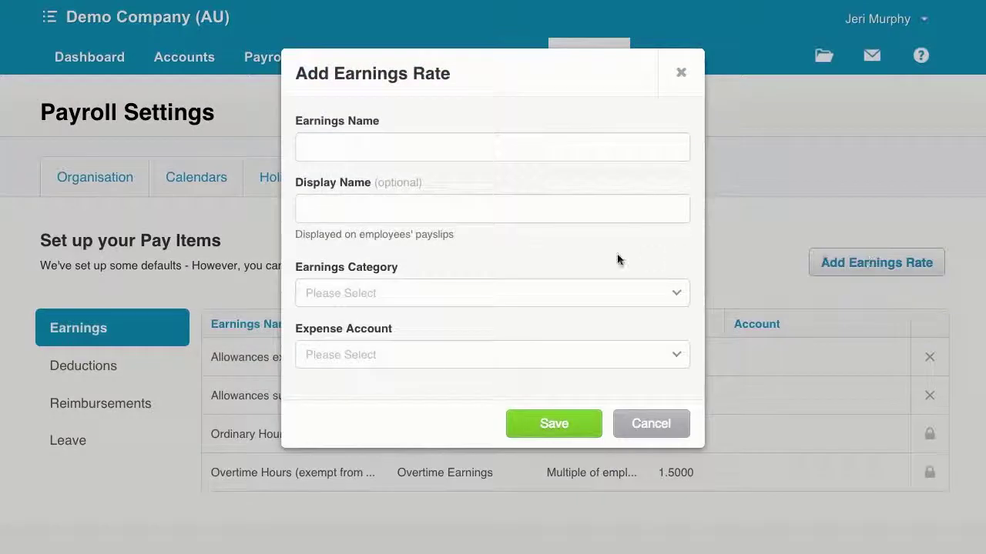
click(454, 152)
text(Leave loading - missed)
key(Tab)
key(Tab)
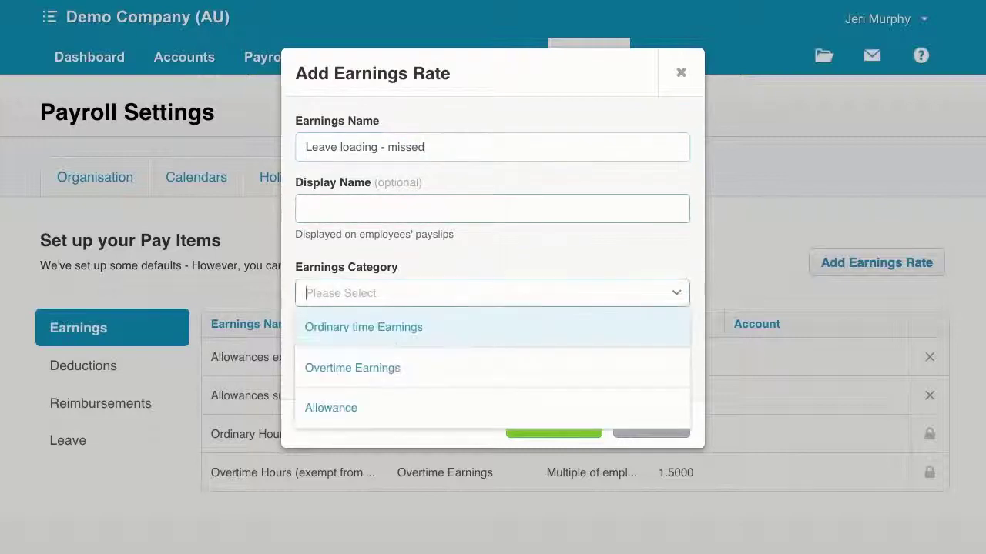
click(433, 324)
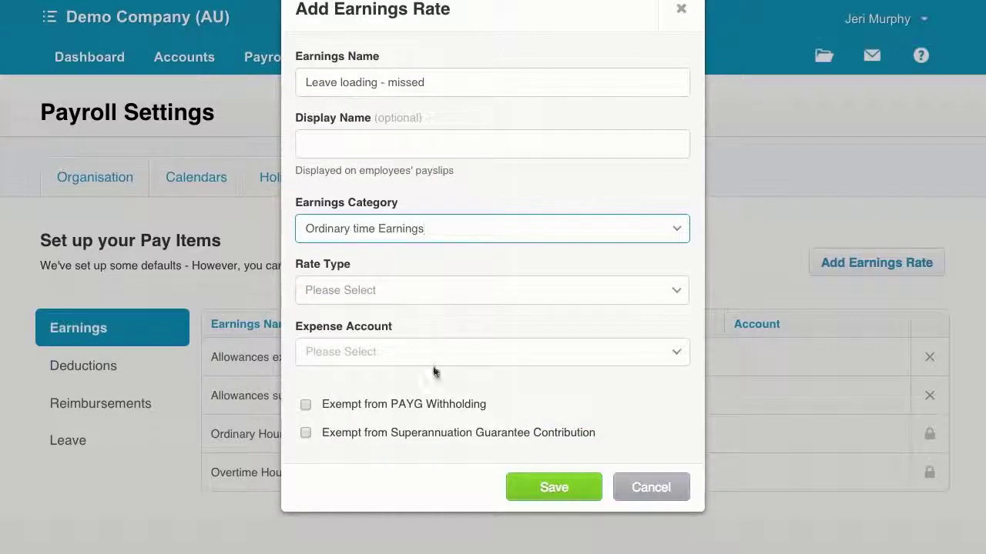
- Charge it to 4100: Wages & Salaries - Gross as a Fixed Amount and save
click(439, 348)
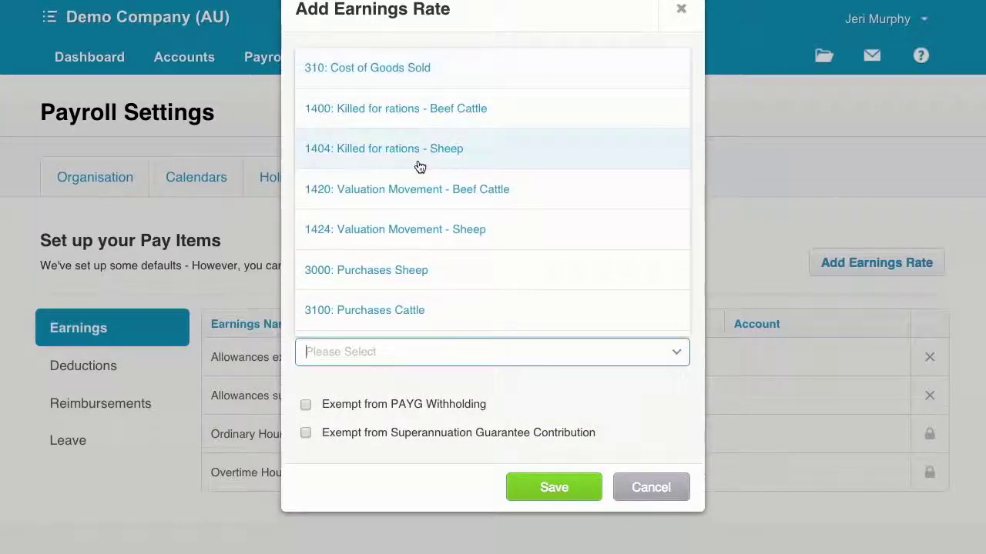
text(wages)
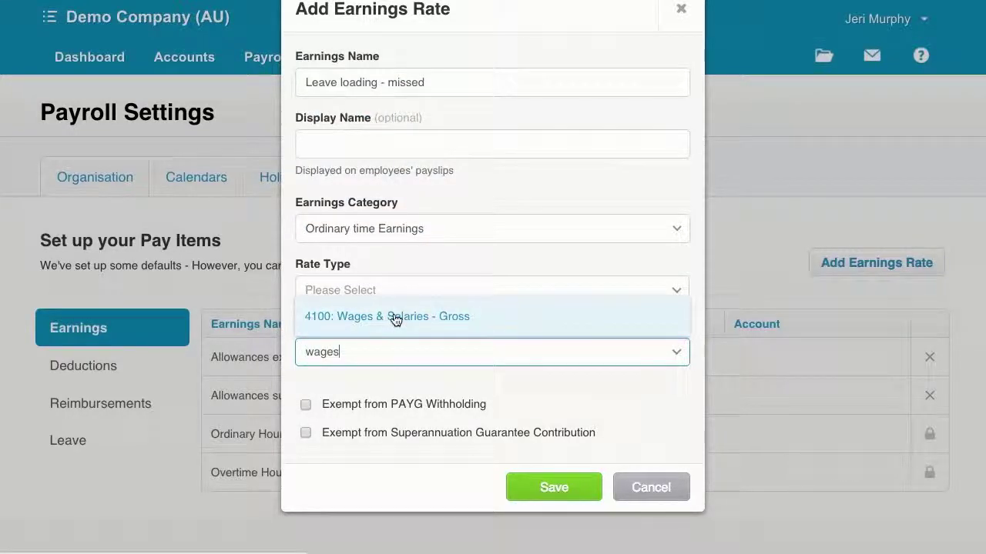
click(444, 291)
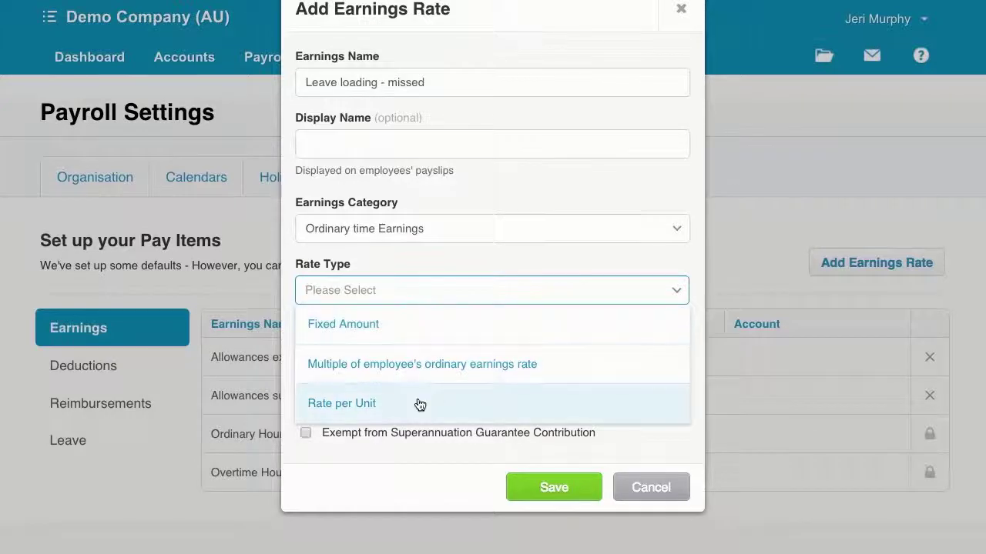
click(415, 326)
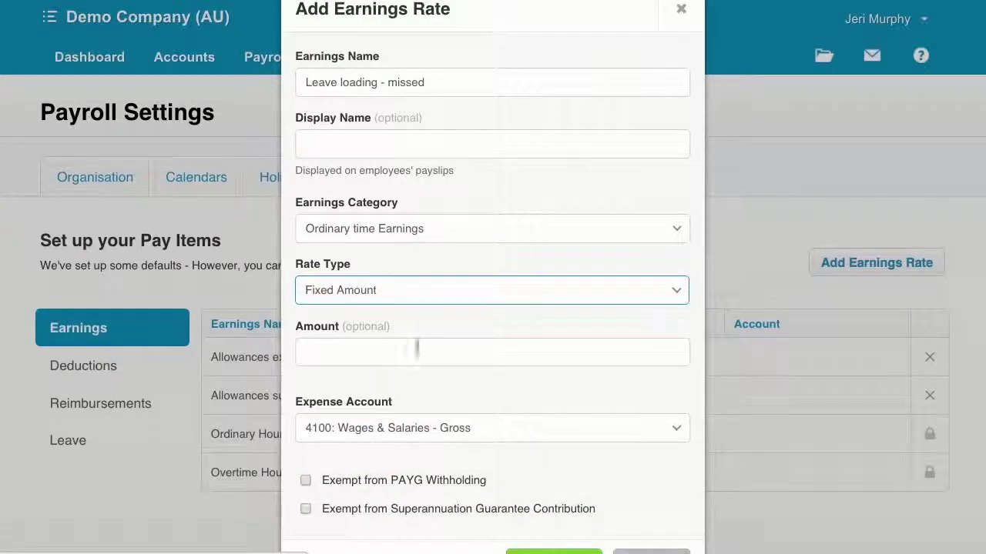
scroll(462, 392, down, 1)
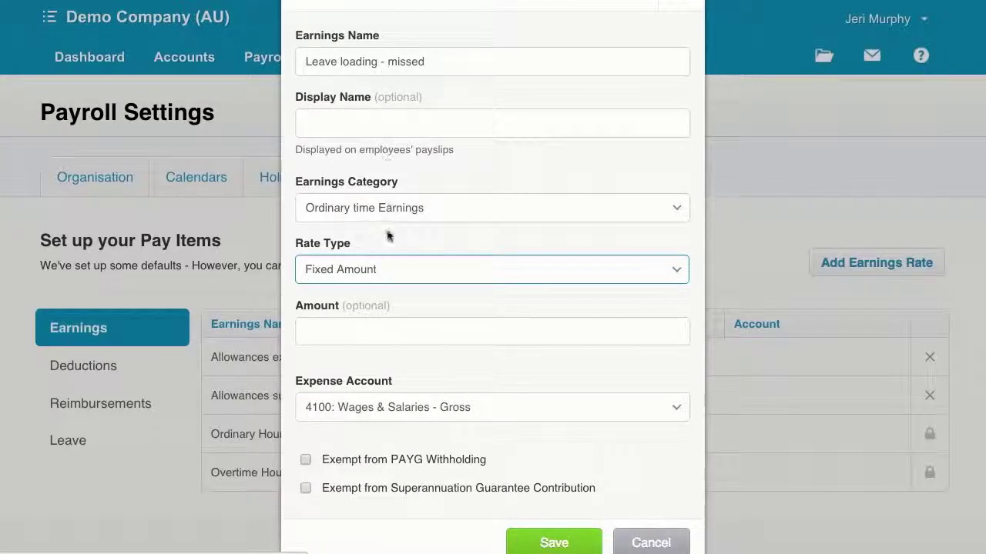
scroll(339, 269, down, 1)
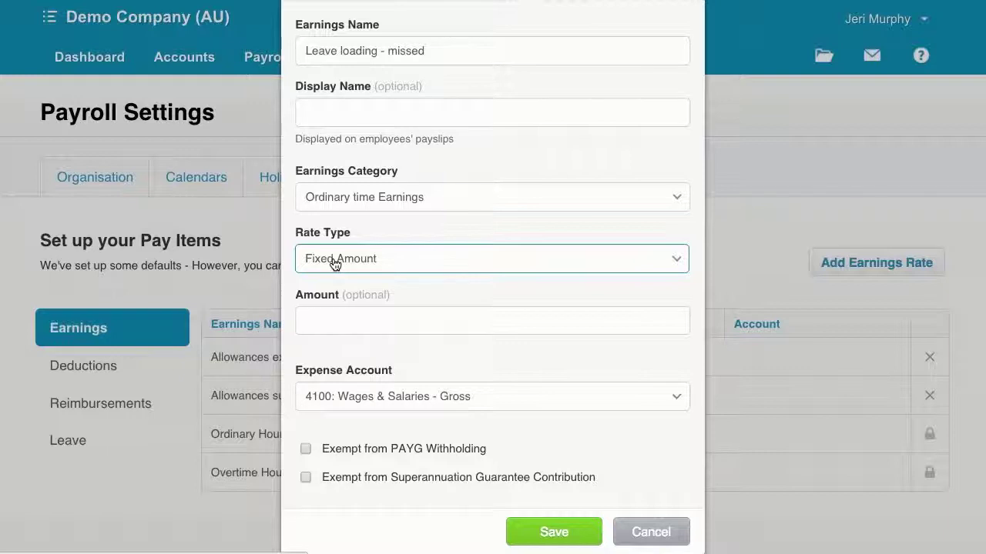
click(352, 329)
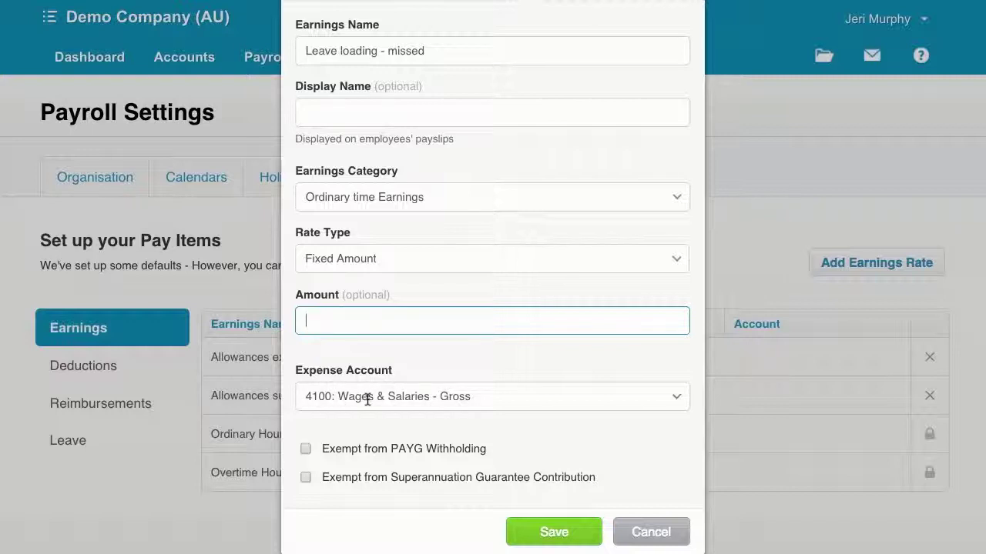
click(560, 530)
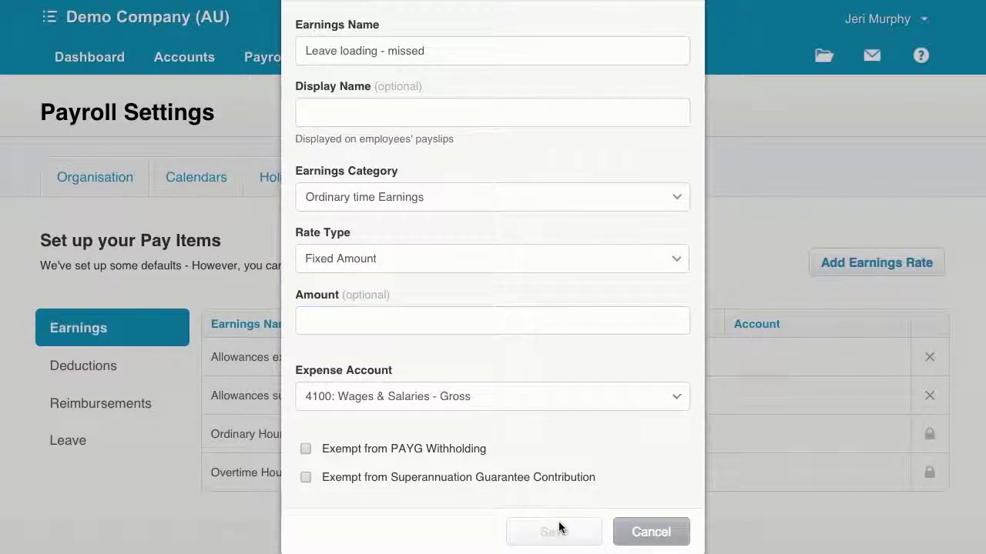
scroll(480, 471, down, 1)
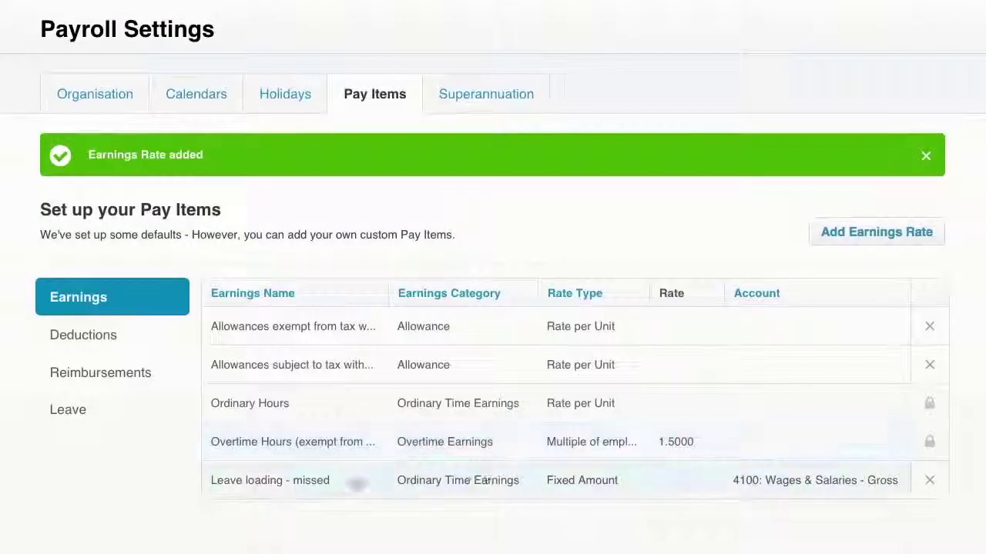